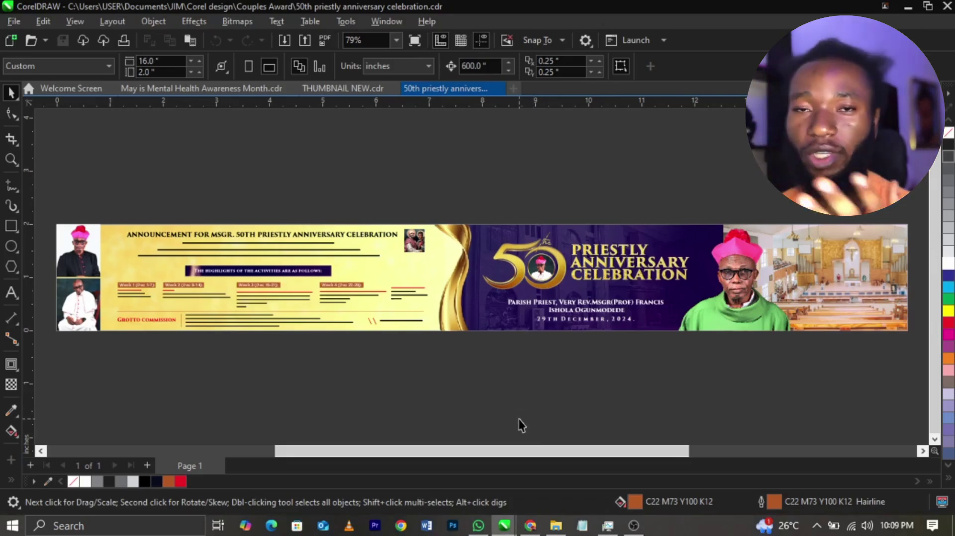
- Select the priest's name line, deselect it, and scroll around the banner to review it
{"action": "left_click", "coordinate": [574, 299]}
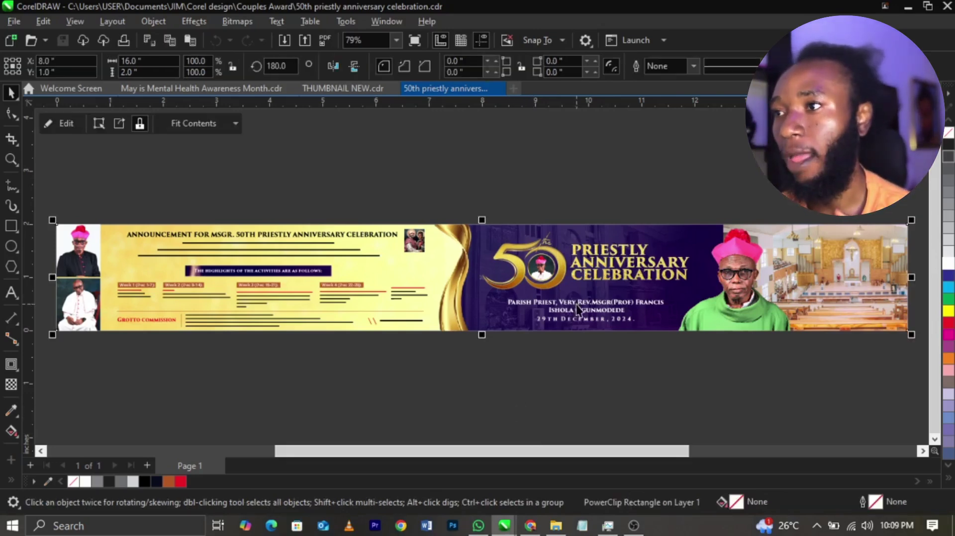
{"action": "left_click", "coordinate": [580, 175]}
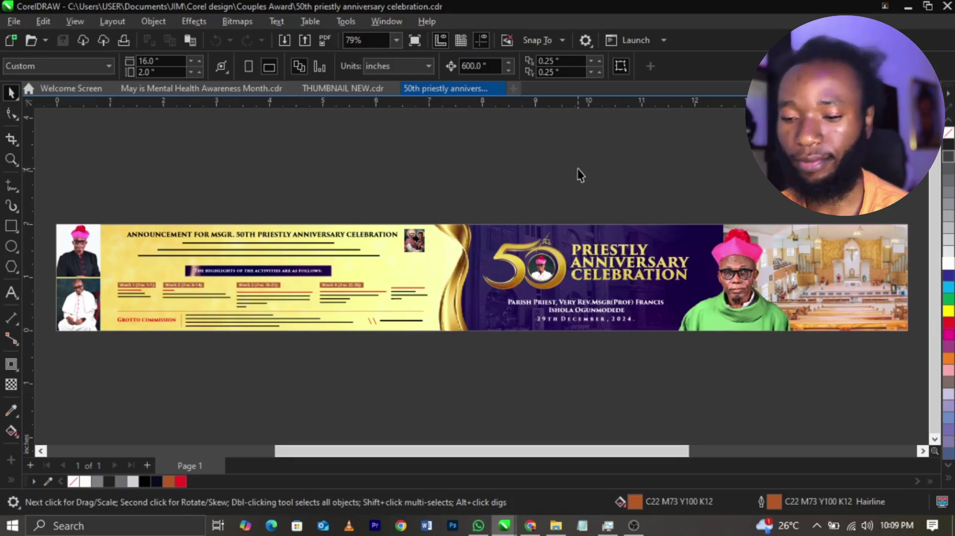
{"action": "scroll", "coordinate": [790, 264], "scroll_direction": "up", "scroll_amount": 1}
{"action": "scroll", "coordinate": [789, 263], "scroll_direction": "up", "scroll_amount": 3}
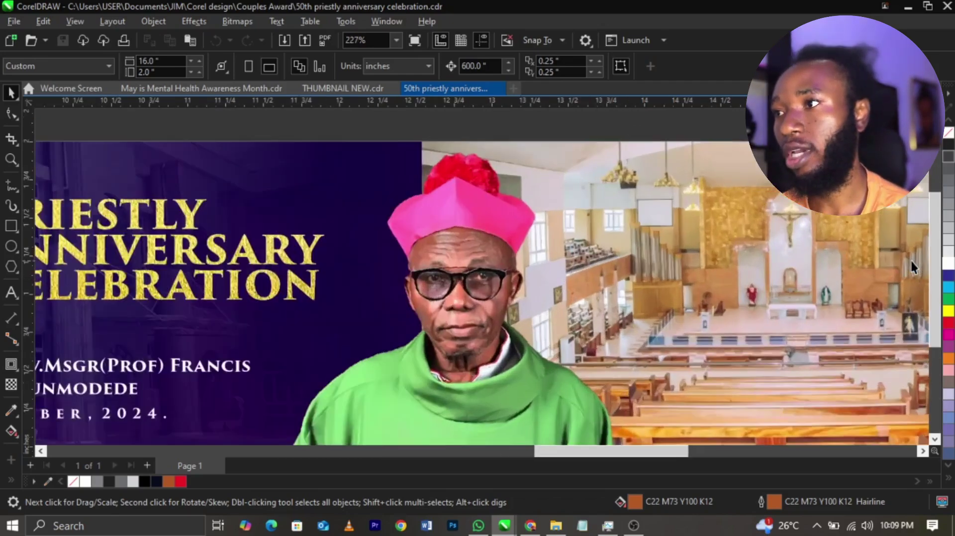
{"action": "scroll", "coordinate": [810, 228], "scroll_direction": "down", "scroll_amount": 2}
{"action": "scroll", "coordinate": [810, 226], "scroll_direction": "up", "scroll_amount": 2}
{"action": "scroll", "coordinate": [809, 226], "scroll_direction": "left", "scroll_amount": 3}
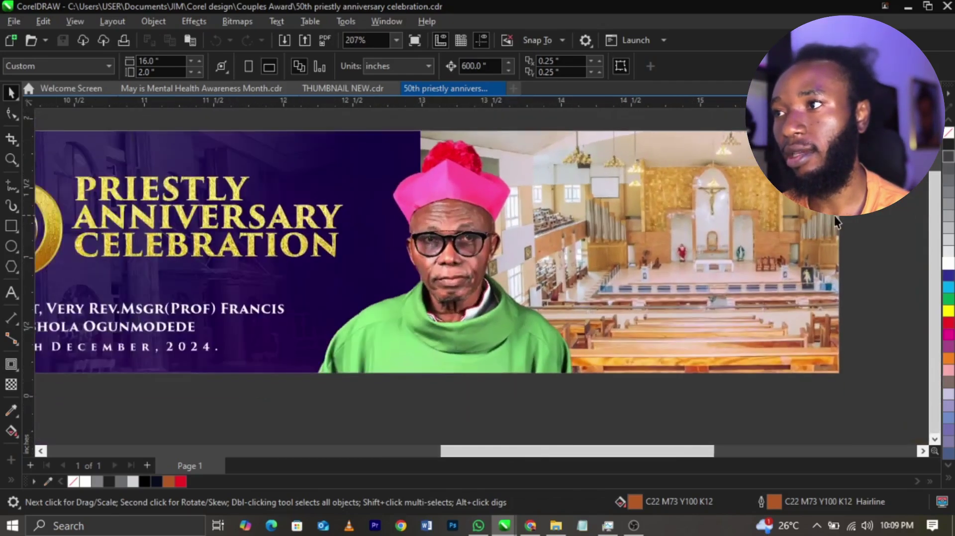
{"action": "scroll", "coordinate": [739, 211], "scroll_direction": "down", "scroll_amount": 3}
{"action": "scroll", "coordinate": [739, 212], "scroll_direction": "up", "scroll_amount": 3}
{"action": "scroll", "coordinate": [739, 212], "scroll_direction": "up", "scroll_amount": 1}
{"action": "scroll", "coordinate": [739, 212], "scroll_direction": "down", "scroll_amount": 2}
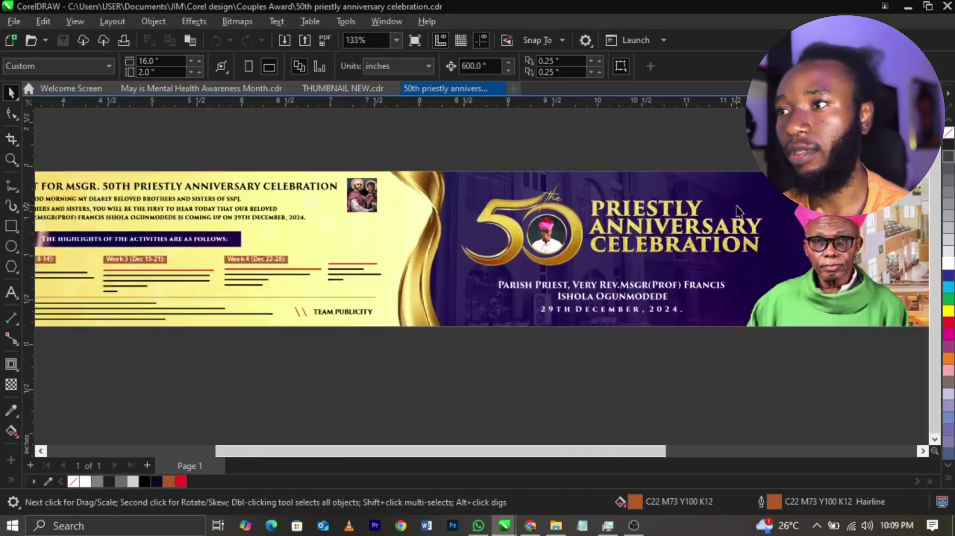
{"action": "scroll", "coordinate": [354, 214], "scroll_direction": "down", "scroll_amount": 1}
{"action": "scroll", "coordinate": [355, 210], "scroll_direction": "up", "scroll_amount": 3}
{"action": "scroll", "coordinate": [355, 209], "scroll_direction": "down", "scroll_amount": 2}
{"action": "scroll", "coordinate": [258, 205], "scroll_direction": "up", "scroll_amount": 3}
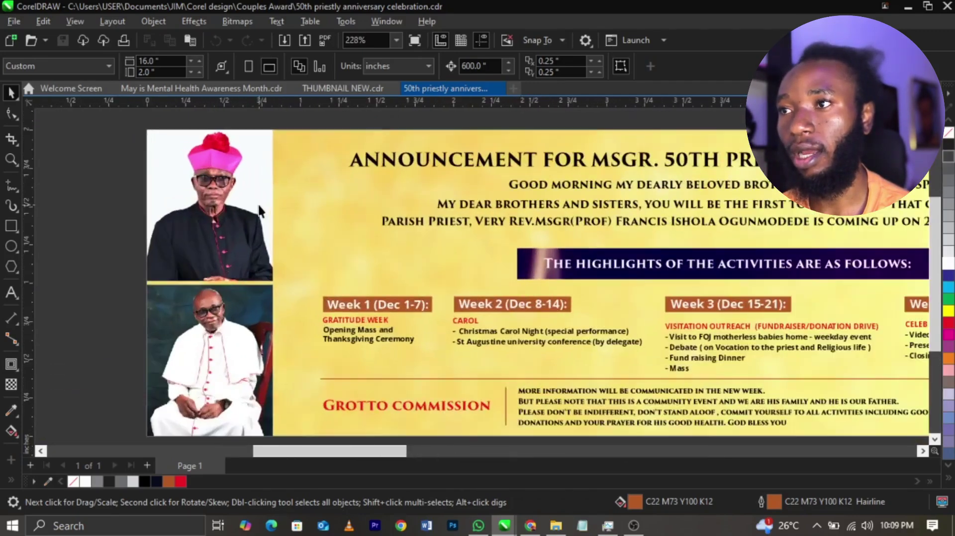
{"action": "scroll", "coordinate": [258, 204], "scroll_direction": "down", "scroll_amount": 3}
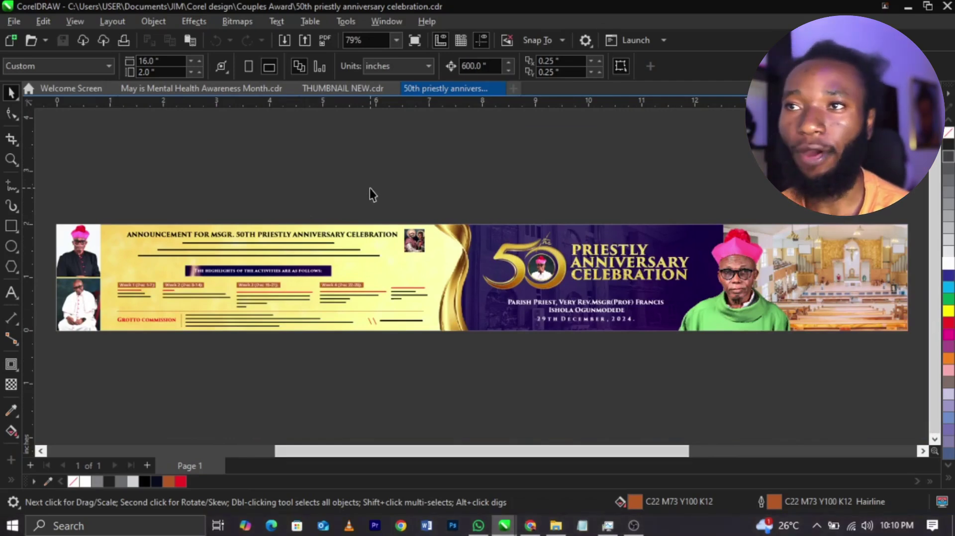
- Start a Save As from the File menu, then cancel the Save Drawing dialog
{"action": "left_click", "coordinate": [14, 23]}
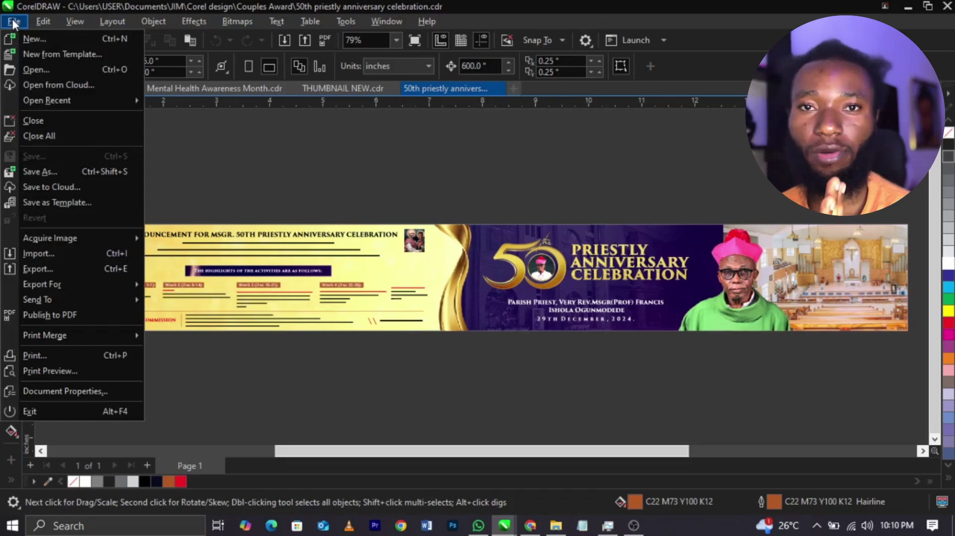
{"action": "left_click", "coordinate": [36, 171]}
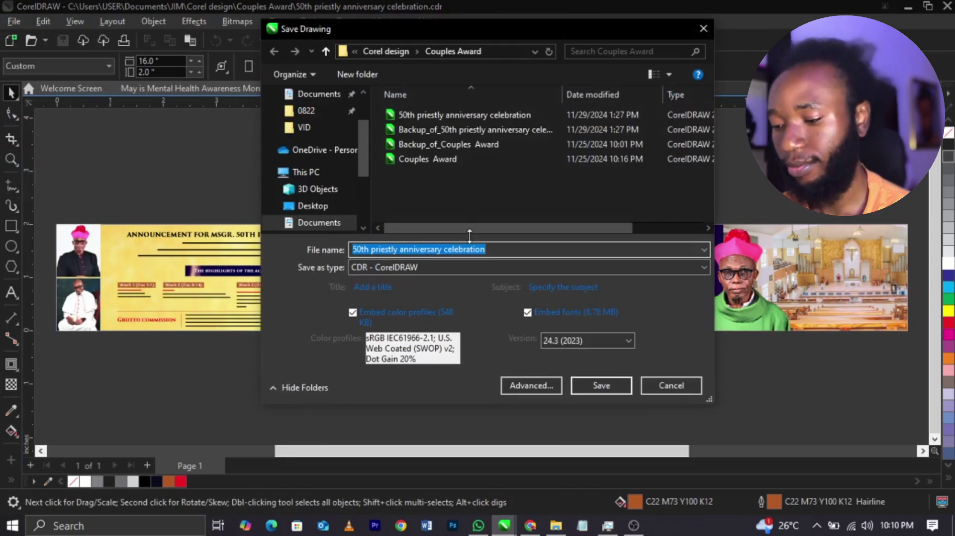
{"action": "left_click", "coordinate": [658, 383]}
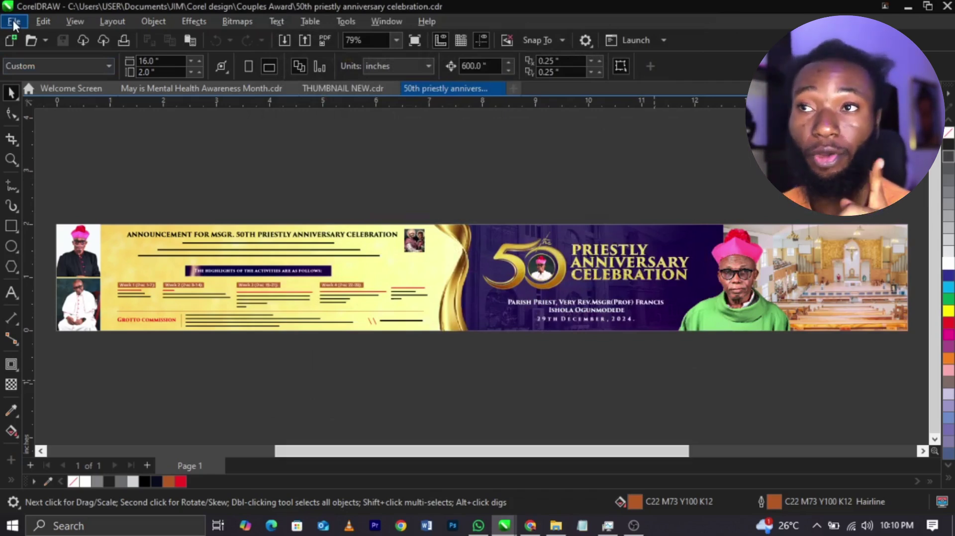
- Save the banner to the Desktop with the AI - Adobe Illustrator file type
{"action": "left_click", "coordinate": [14, 21]}
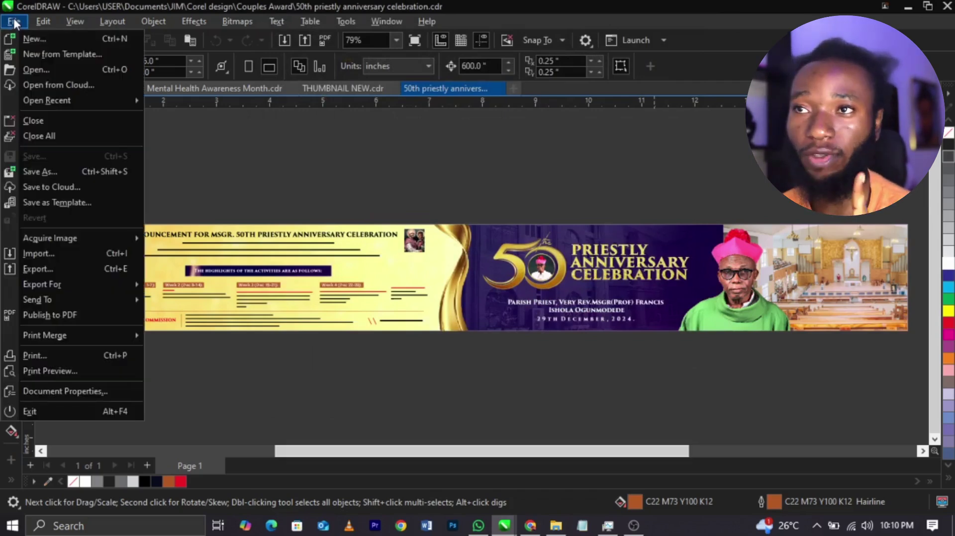
{"action": "left_click", "coordinate": [55, 171]}
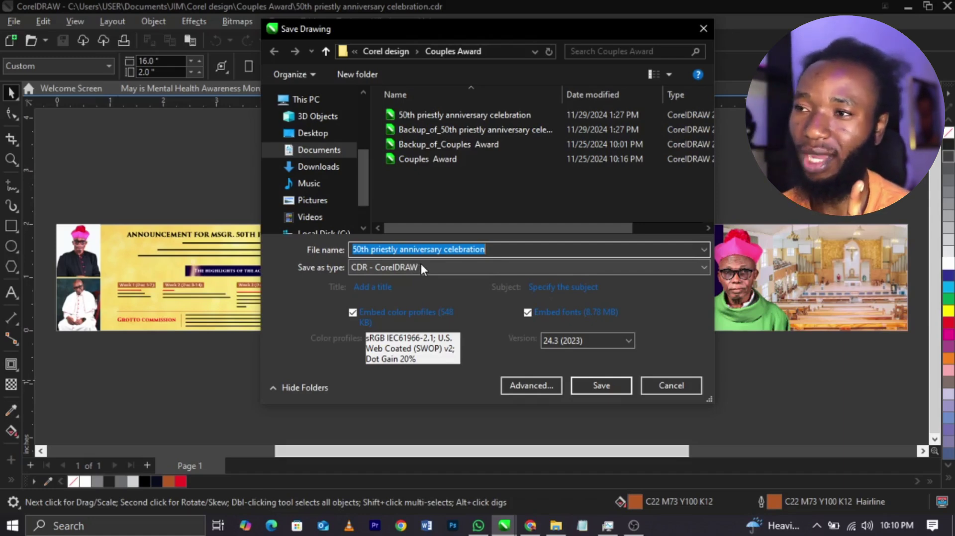
{"action": "left_click", "coordinate": [421, 268]}
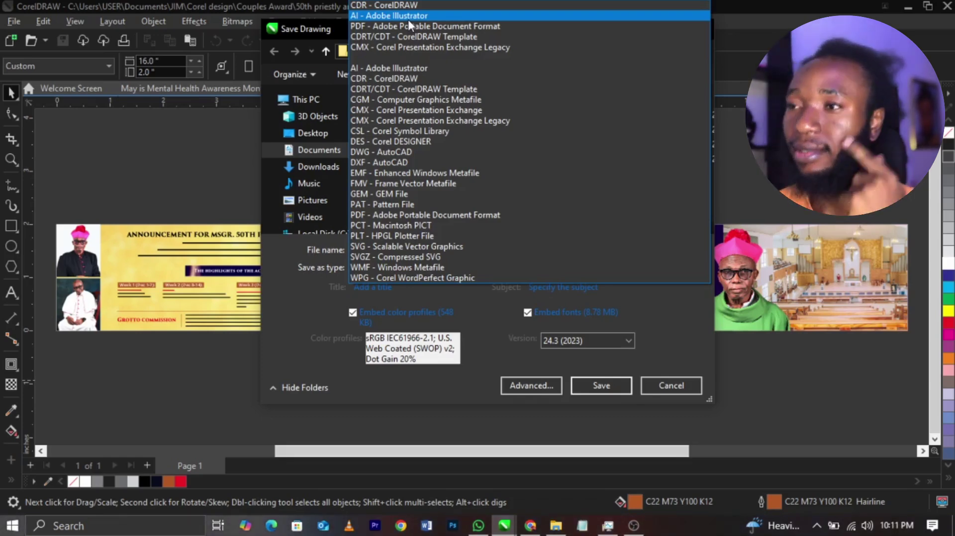
{"action": "left_click", "coordinate": [408, 17]}
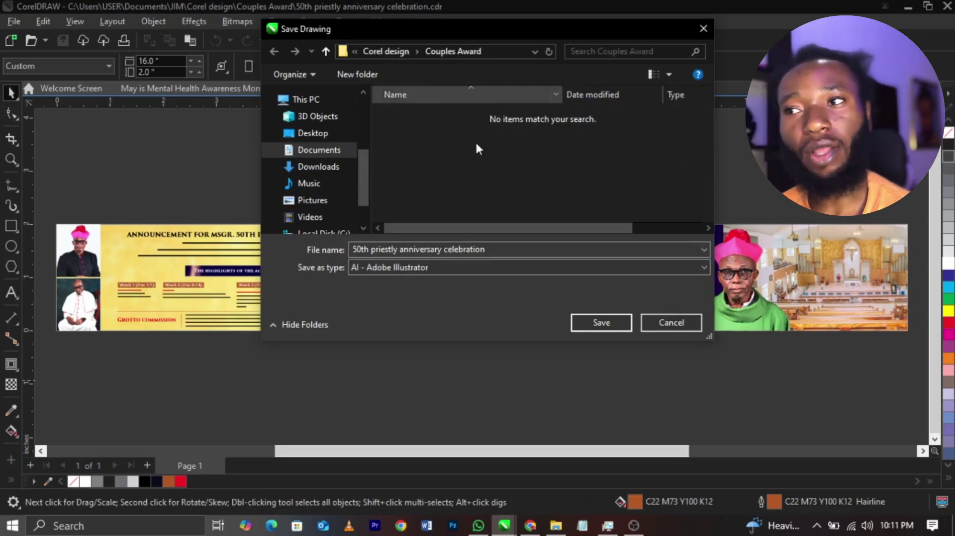
{"action": "left_click", "coordinate": [312, 138]}
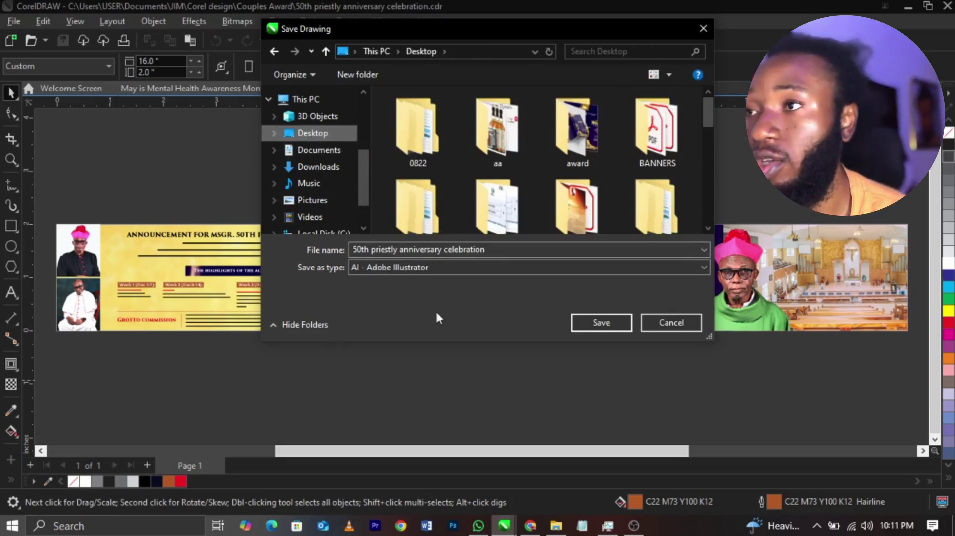
{"action": "left_click", "coordinate": [608, 327]}
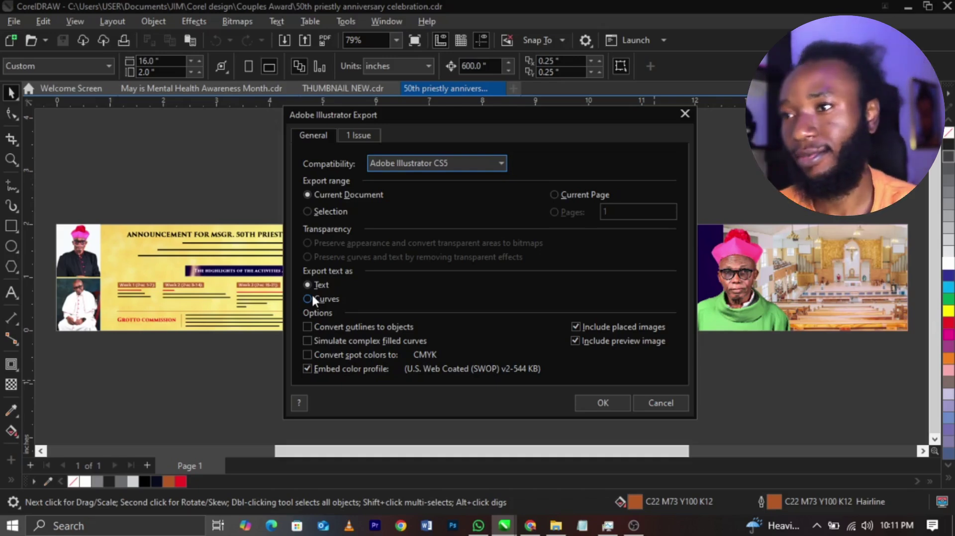
- Export text as curves and list the available Illustrator compatibility versions
{"action": "left_click", "coordinate": [312, 296]}
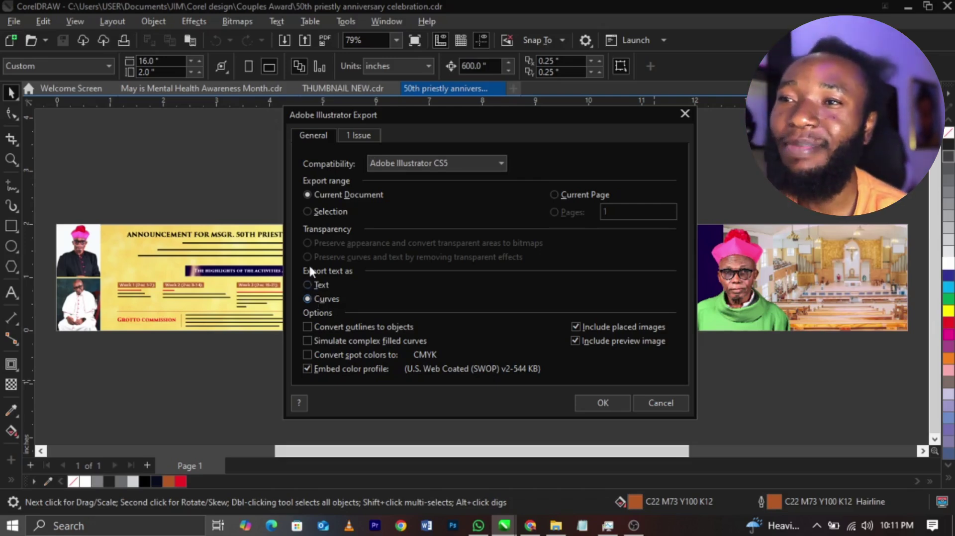
{"action": "left_click", "coordinate": [466, 164]}
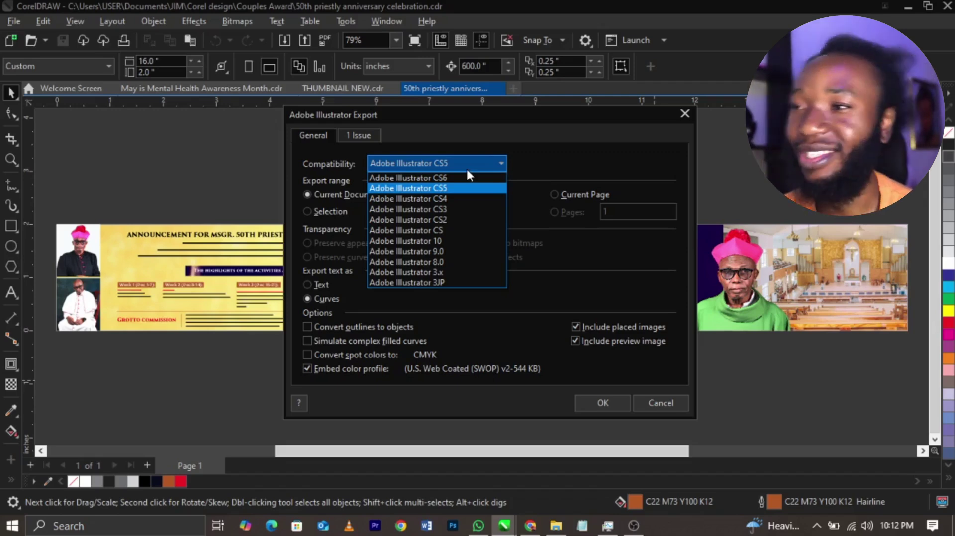
- Keep Adobe Illustrator CS5 as the export compatibility
{"action": "left_click", "coordinate": [455, 192]}
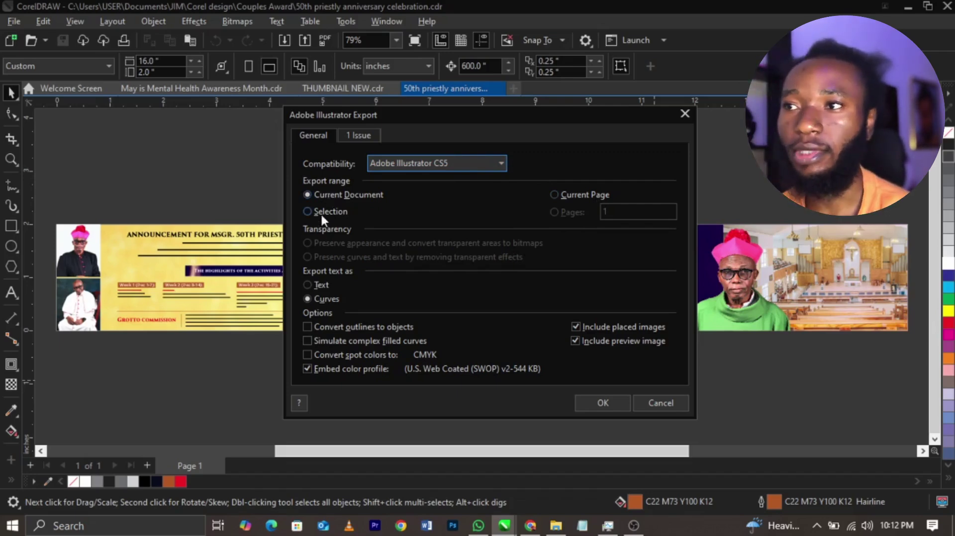
- Accept the Illustrator export settings and check the export progress in the status bar
{"action": "left_click", "coordinate": [617, 406]}
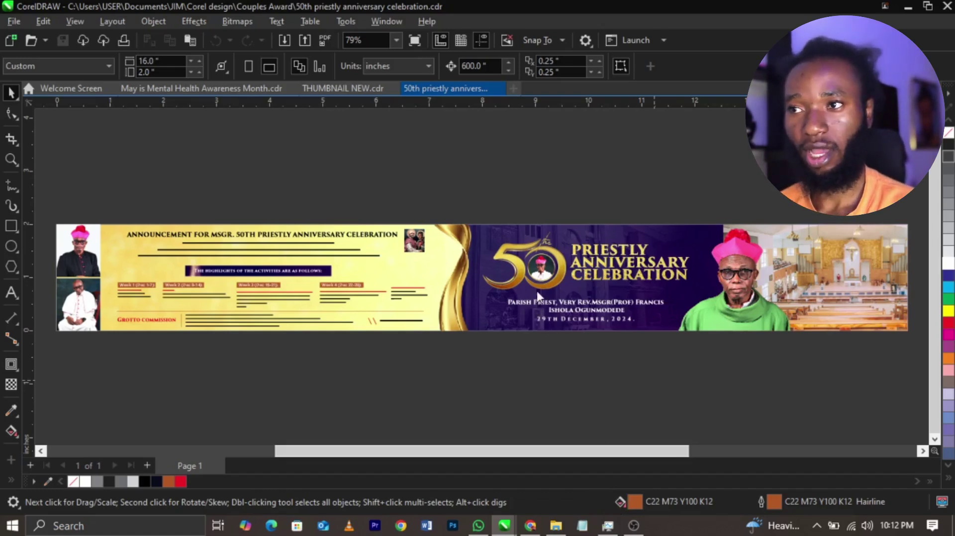
{"action": "scroll", "coordinate": [536, 291], "scroll_direction": "up", "scroll_amount": 1}
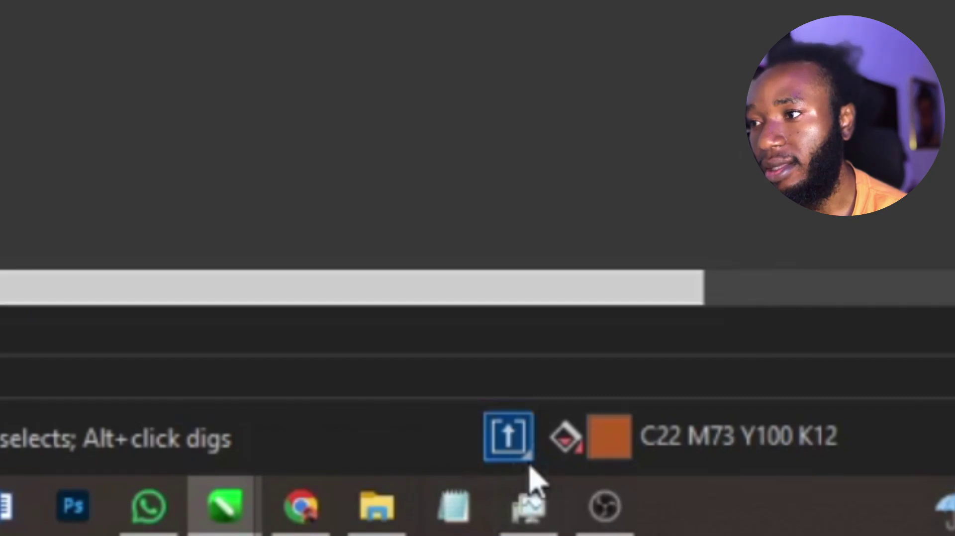
{"action": "left_click", "coordinate": [605, 507]}
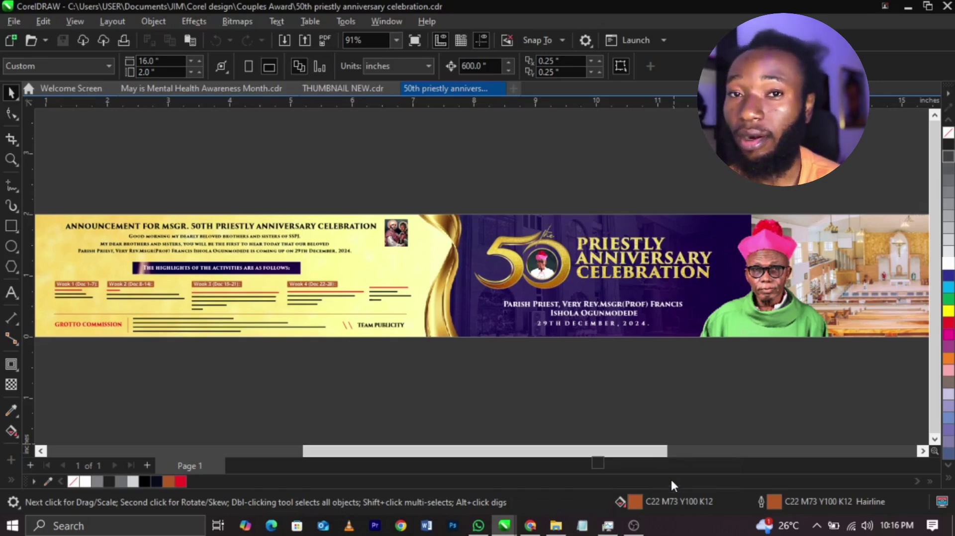
- Show the Windows desktop and refresh it so the exported AI file appears
{"action": "key", "text": "super+d"}
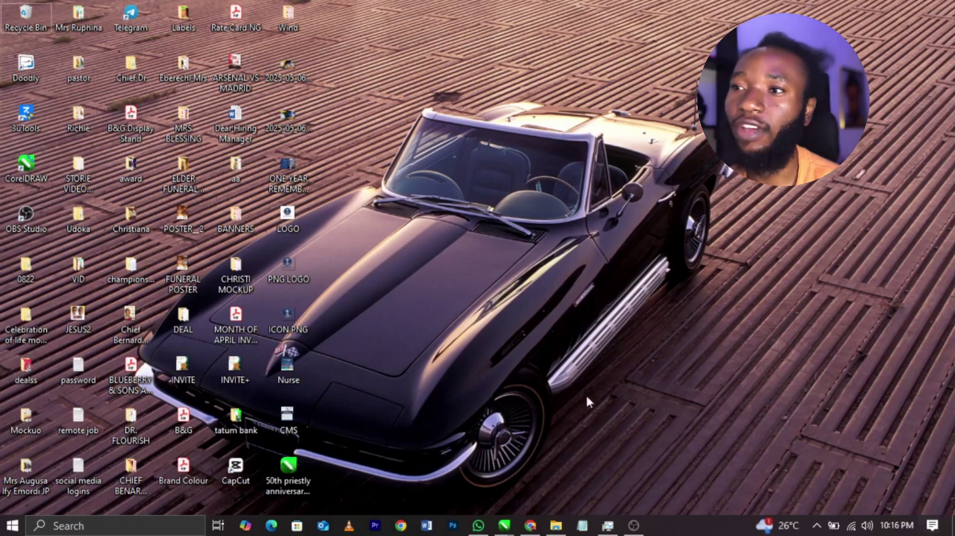
{"action": "right_click", "coordinate": [446, 257]}
{"action": "left_click", "coordinate": [464, 301]}
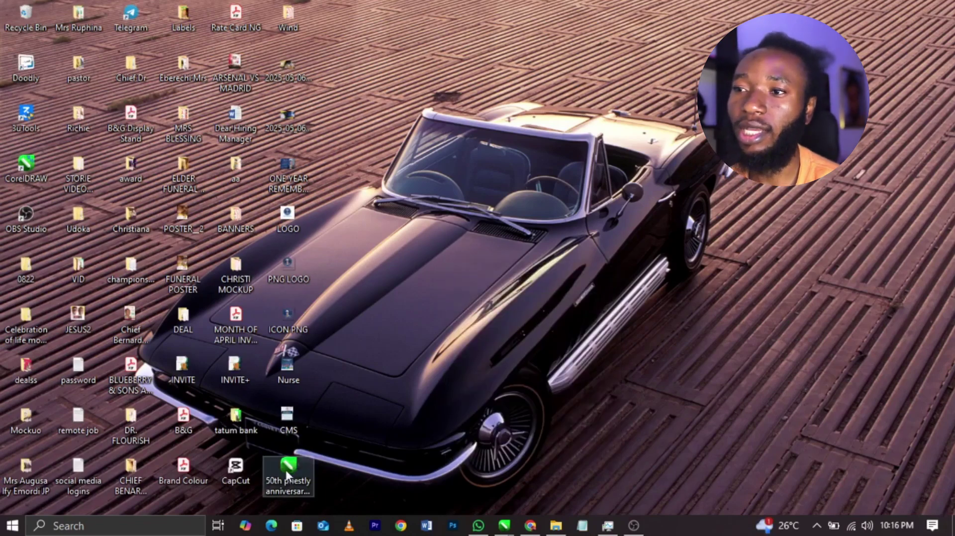